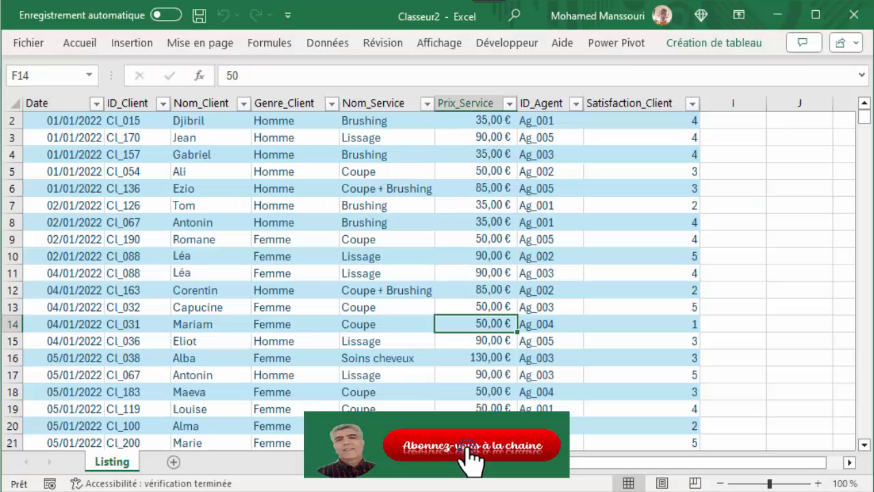
- Insert a pivot chart based on the T_Listing table, placed on a new worksheet
left_click(360, 269)
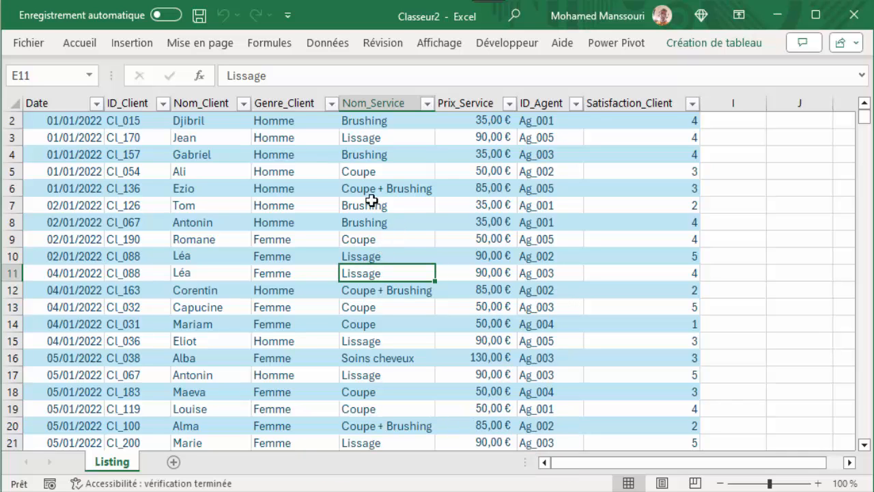
left_click(132, 43)
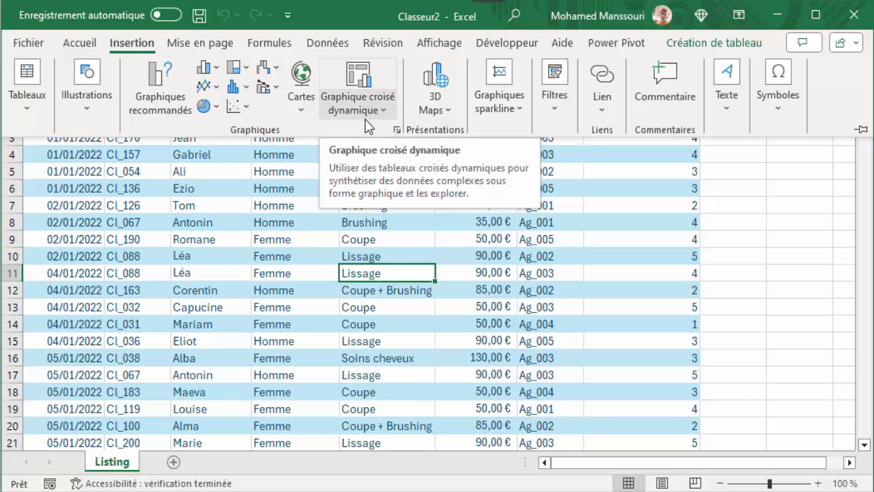
left_click(357, 81)
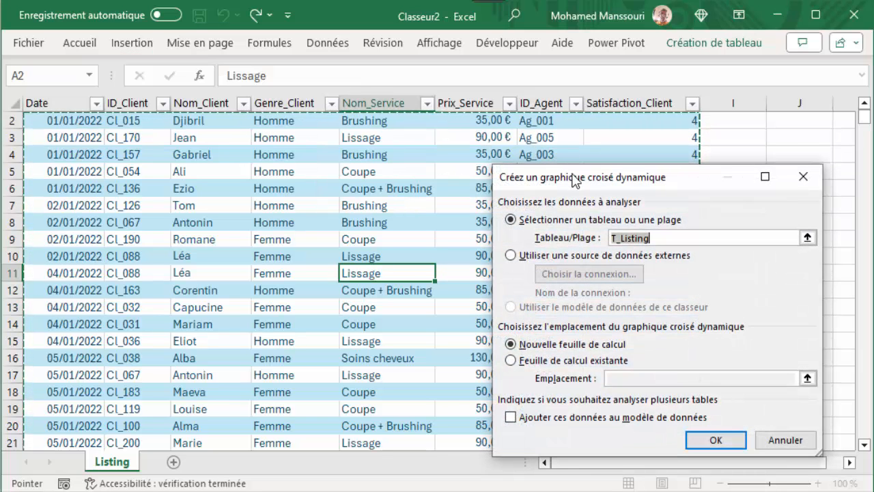
left_click_drag(576, 181, 500, 132)
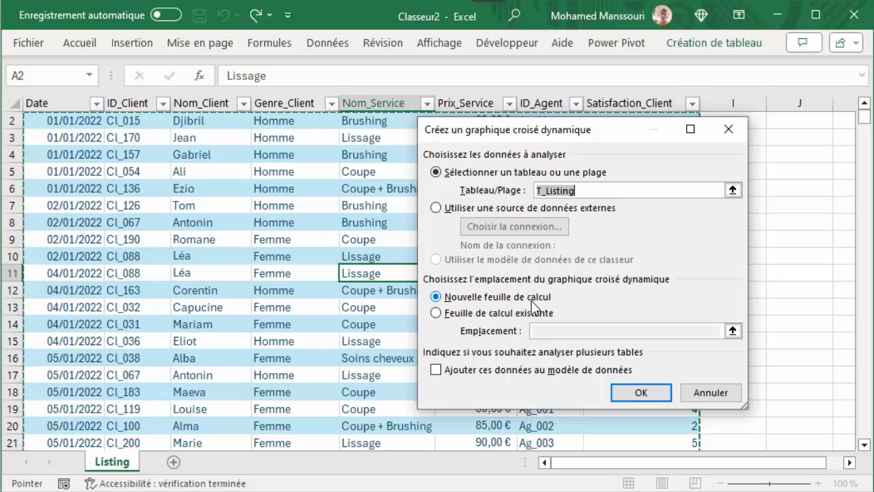
left_click(640, 393)
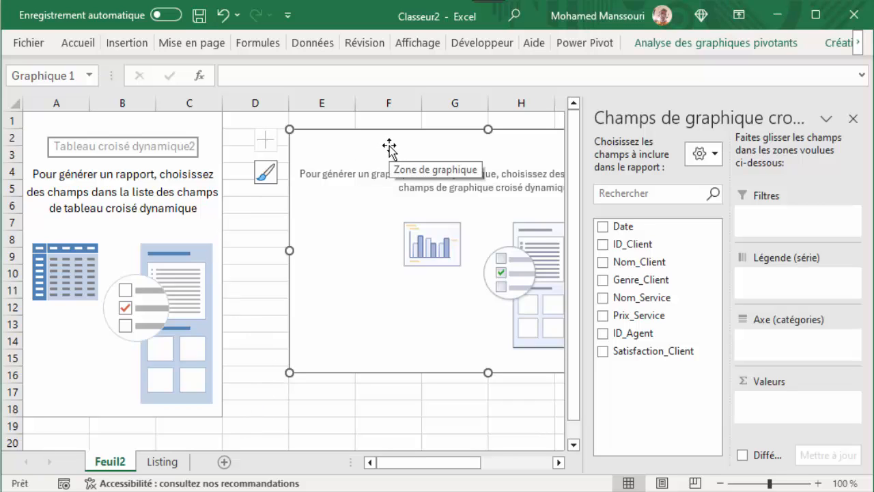
- Assign Nom_Service to the pivot chart's category axis and Prix_Service to its values
left_click_drag(389, 146, 368, 140)
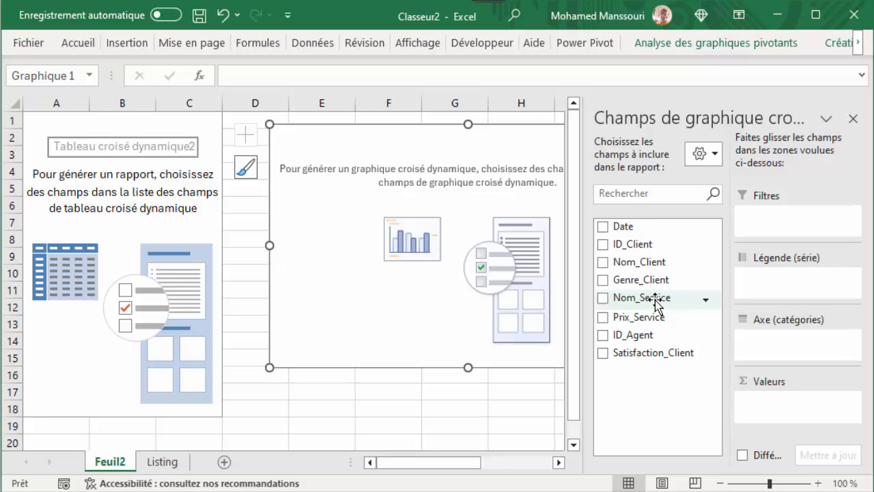
left_click_drag(658, 304, 766, 349)
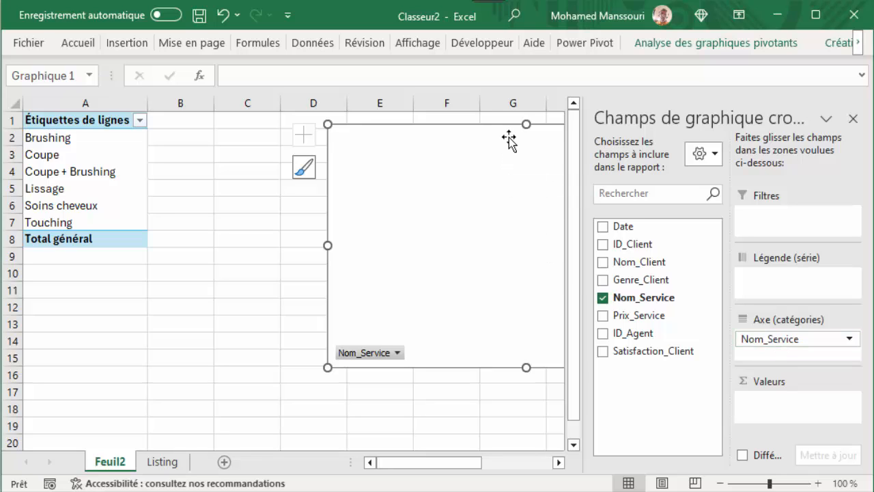
left_click_drag(504, 137, 390, 140)
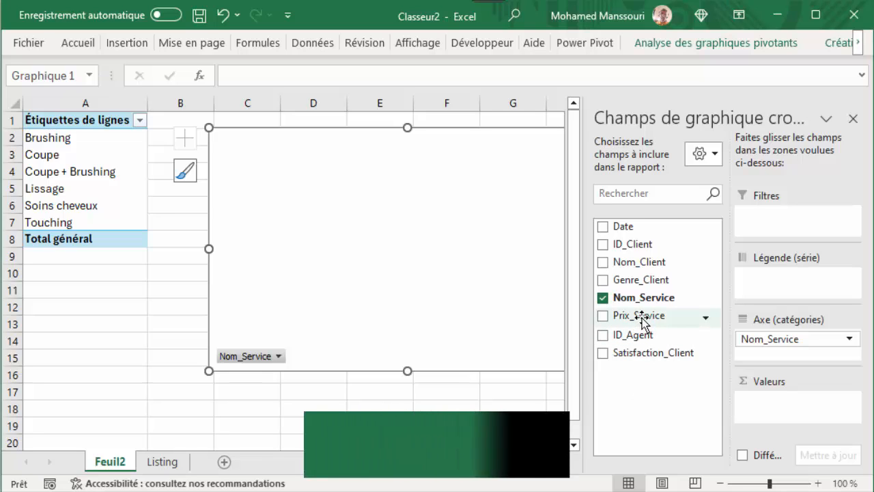
left_click_drag(642, 320, 768, 423)
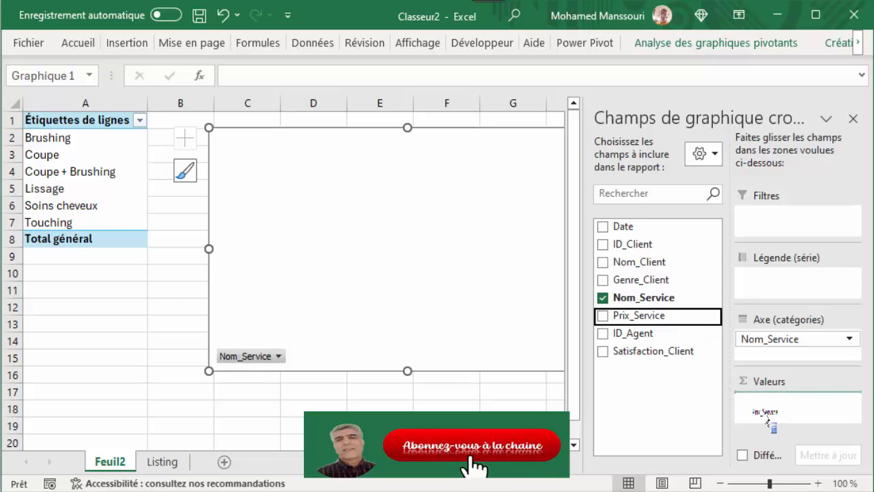
left_click_drag(768, 423, 768, 423)
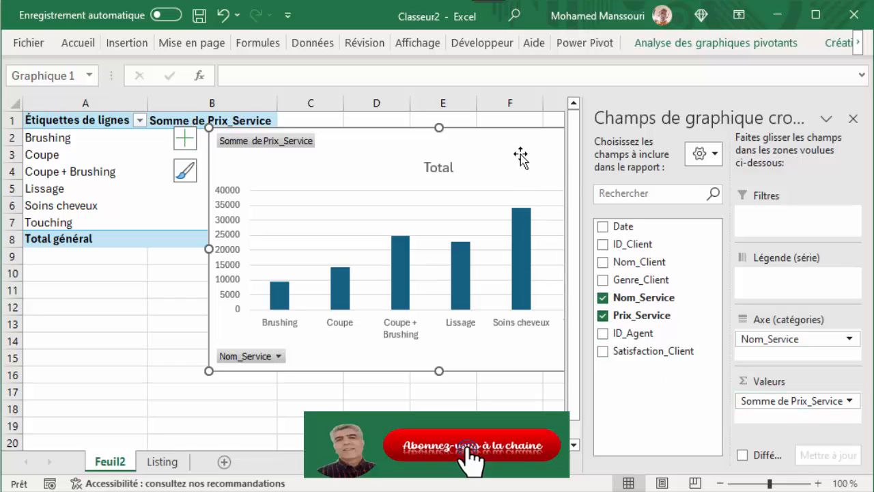
- Reposition the pivot chart so it fits entirely in view, and consult the exercise PDF for the required chart formatting
left_click_drag(512, 148, 474, 158)
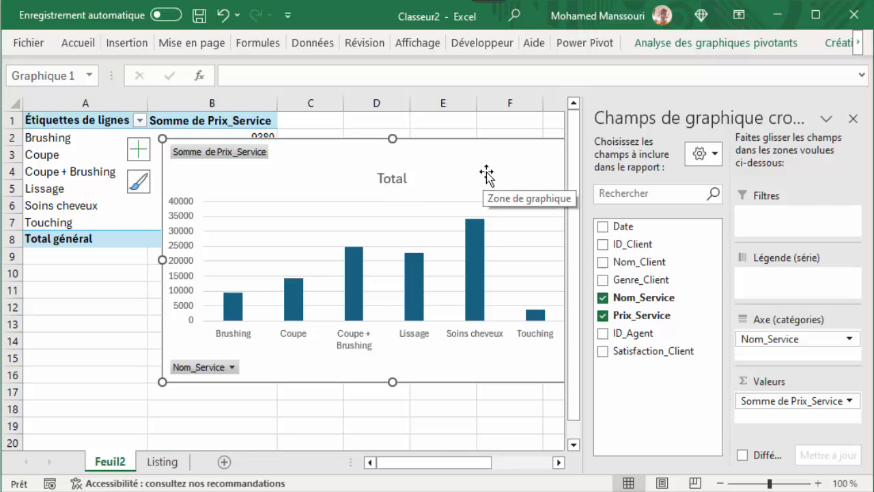
left_click_drag(484, 172, 476, 168)
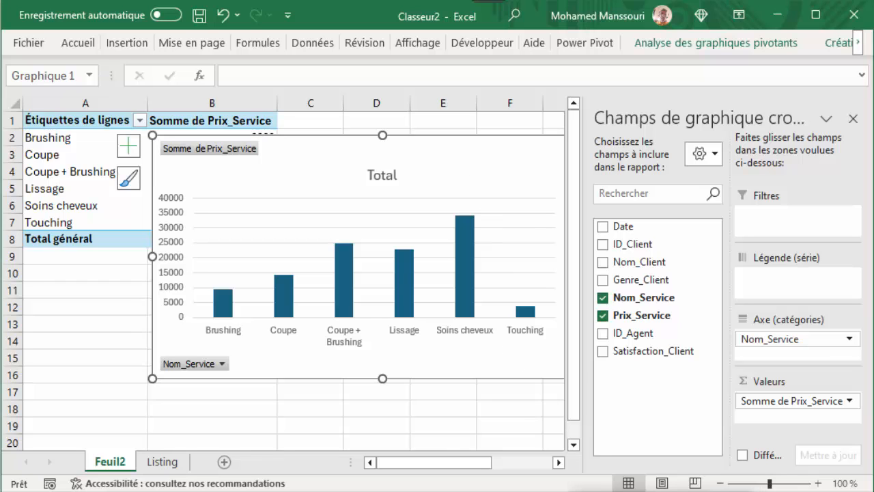
key("alt+Tab")
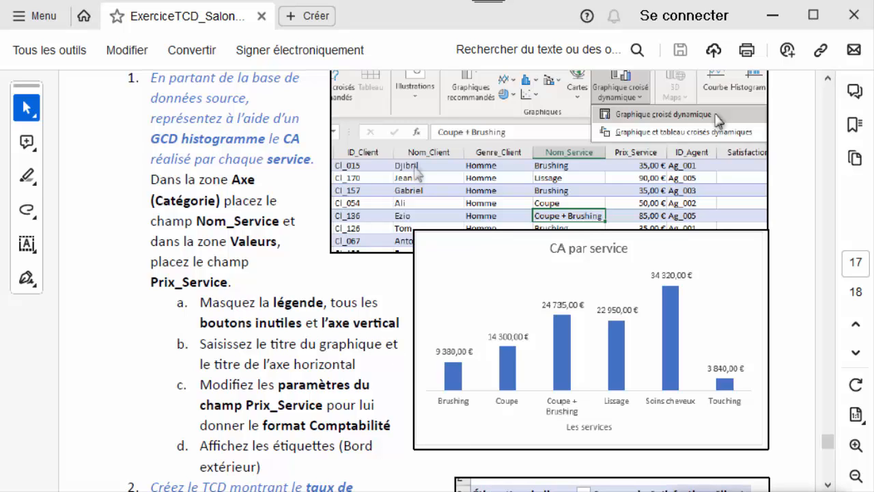
key("alt+Tab")
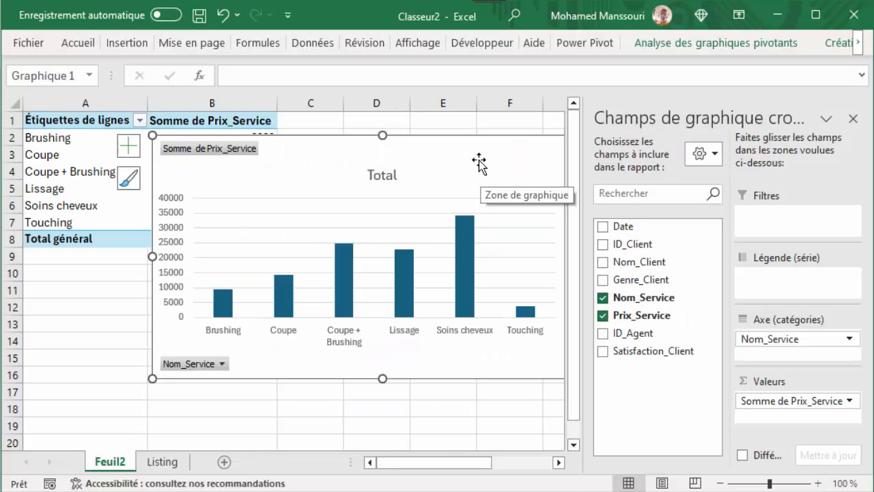
left_click_drag(479, 155, 422, 151)
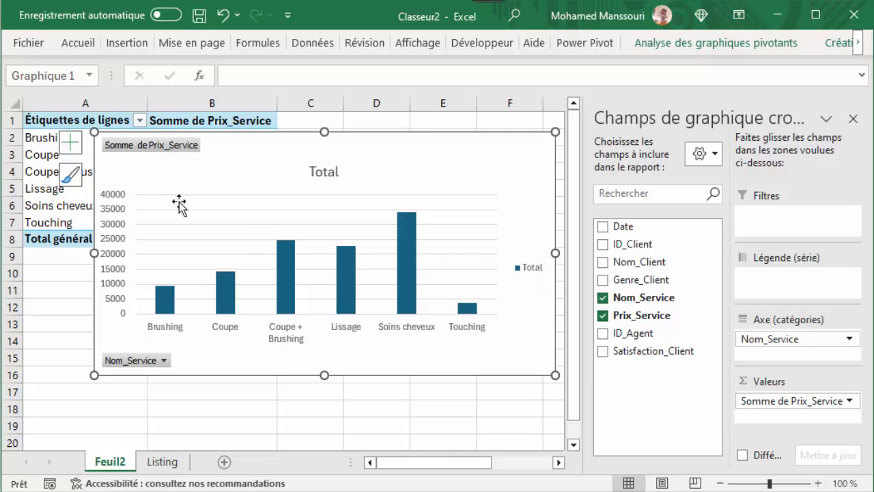
- Hide the pivot chart's legend and its primary vertical axis
left_click(71, 144)
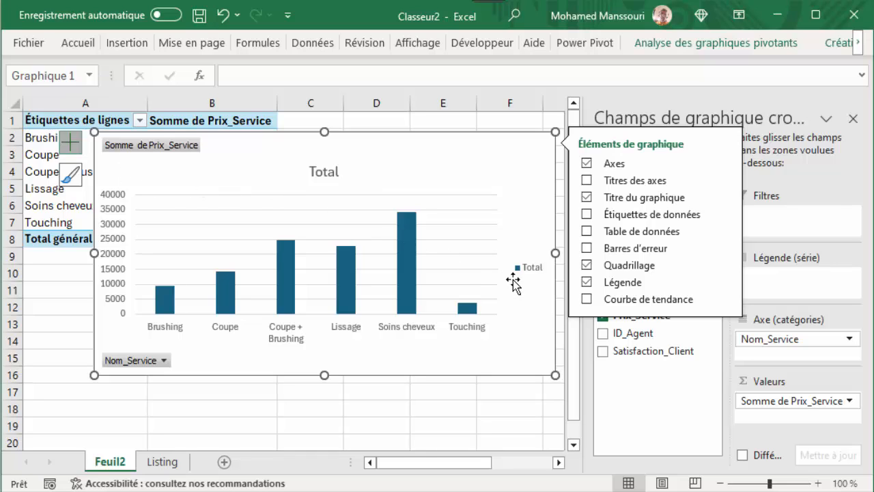
left_click(587, 283)
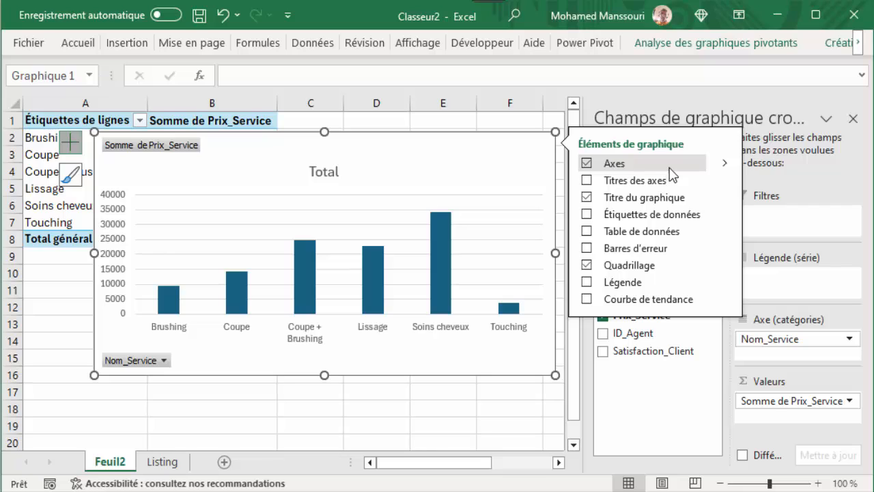
left_click(727, 167)
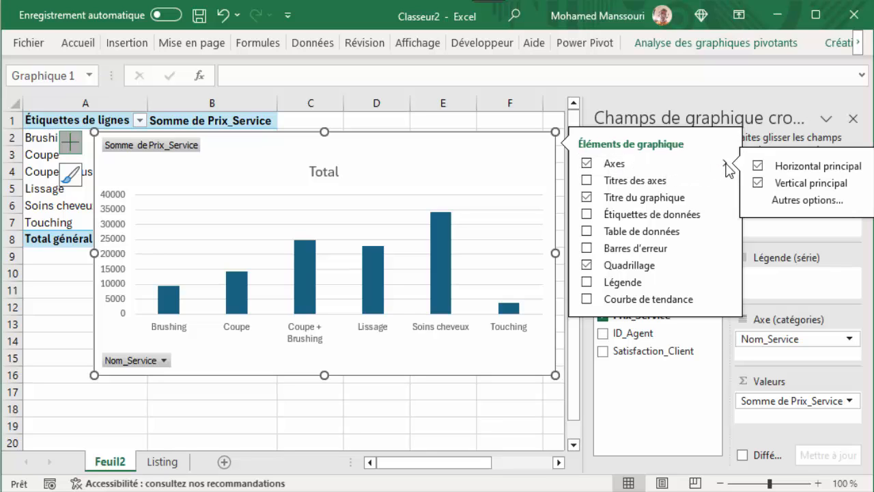
left_click(758, 183)
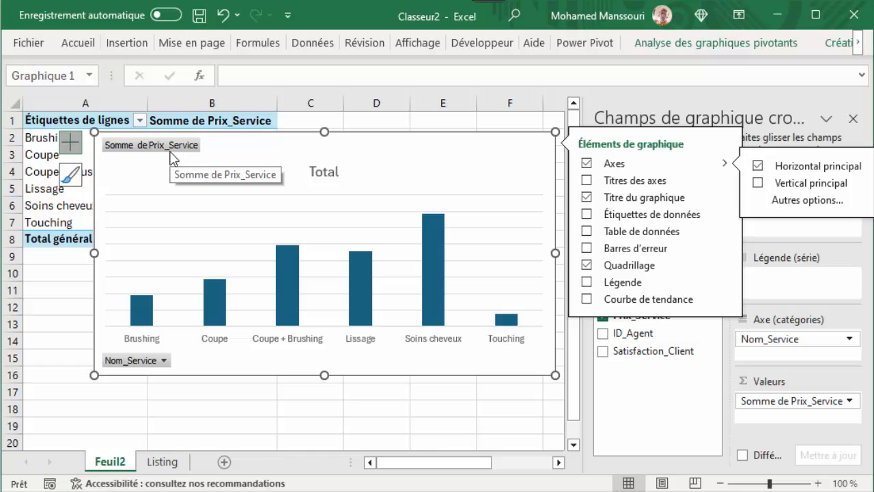
- Hide all field buttons on the pivot chart
left_click(164, 361)
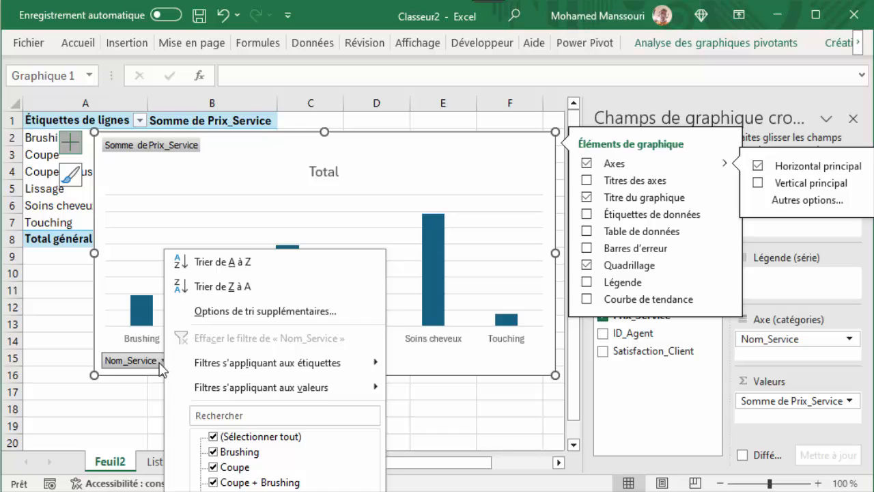
left_click(161, 365)
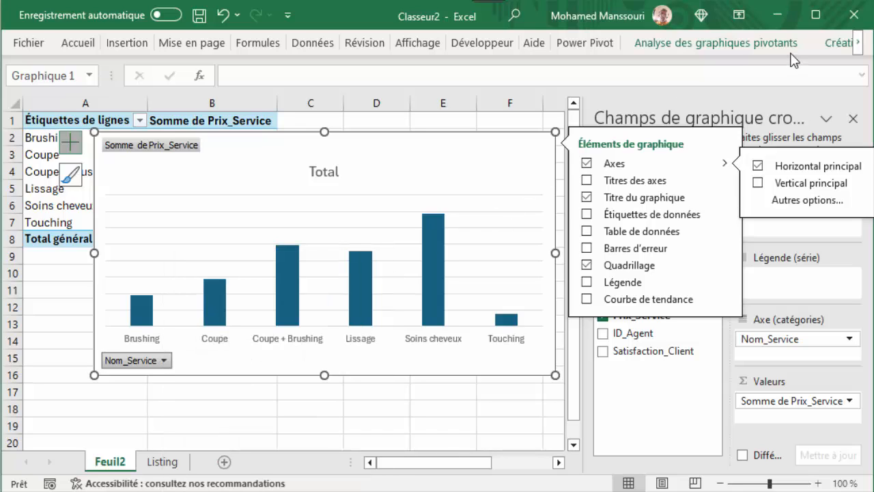
left_click(755, 48)
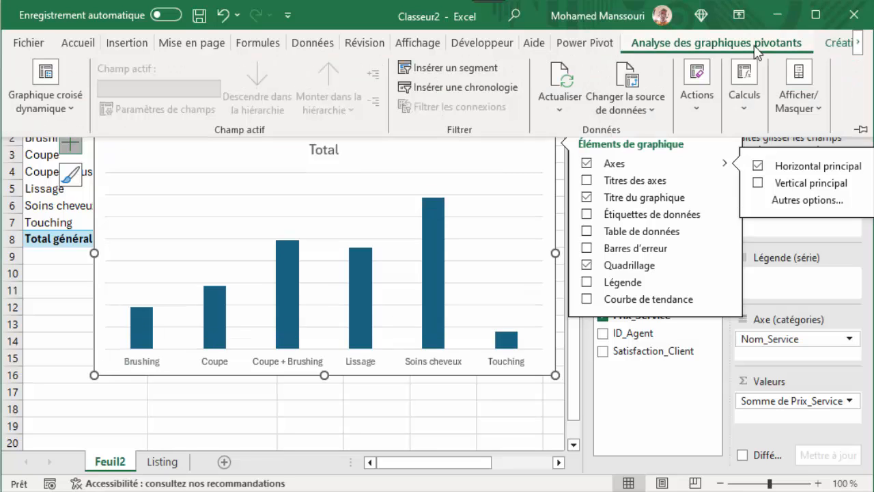
left_click(816, 111)
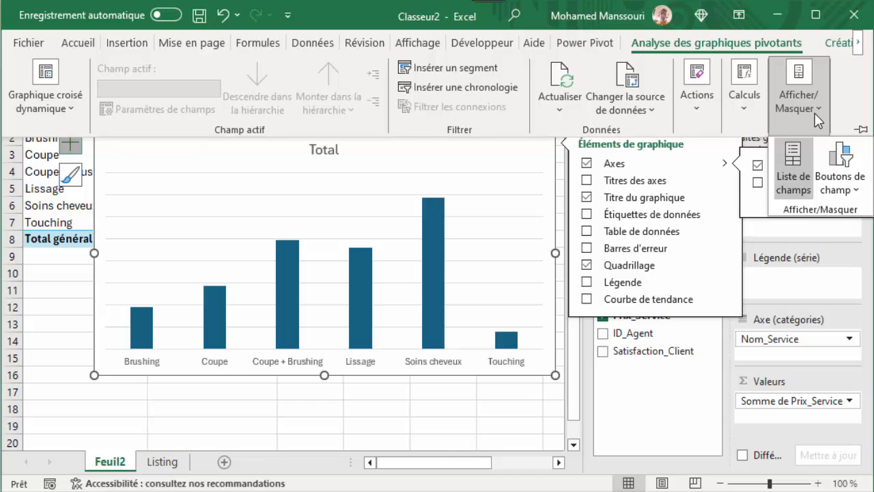
left_click(845, 171)
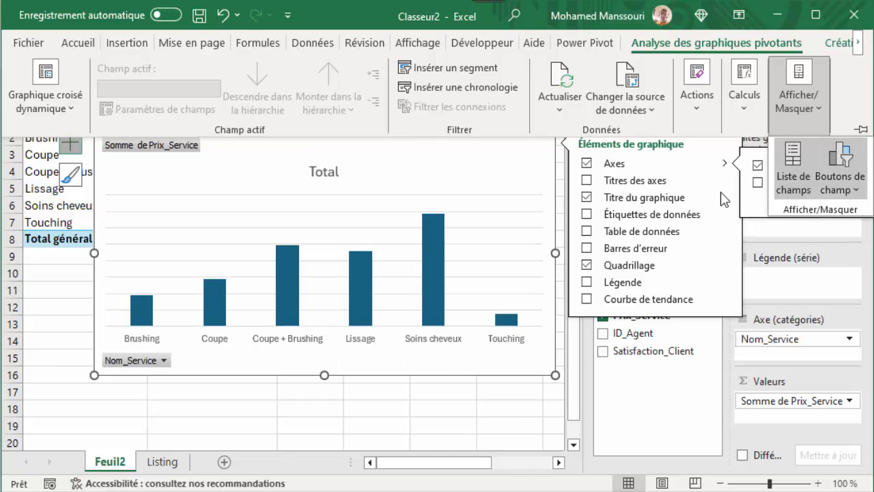
left_click(844, 169)
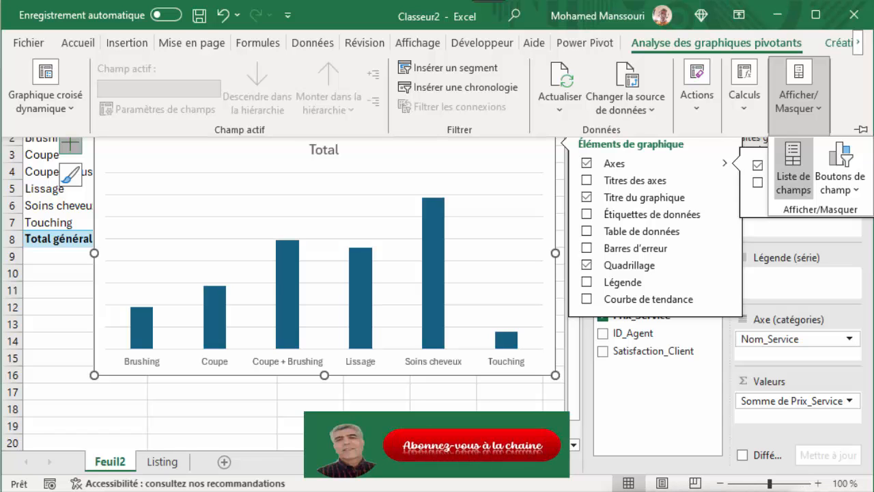
- Replace the chart title with "CA par service"
key("alt+Tab")
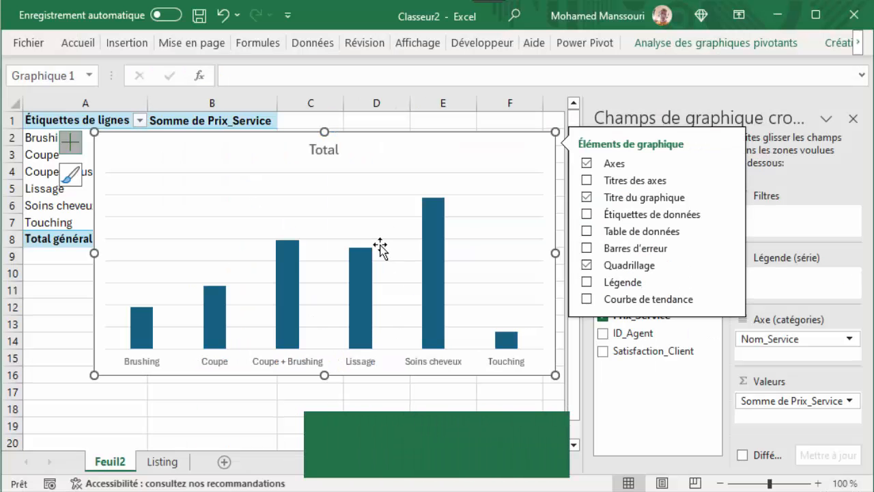
left_click(333, 149)
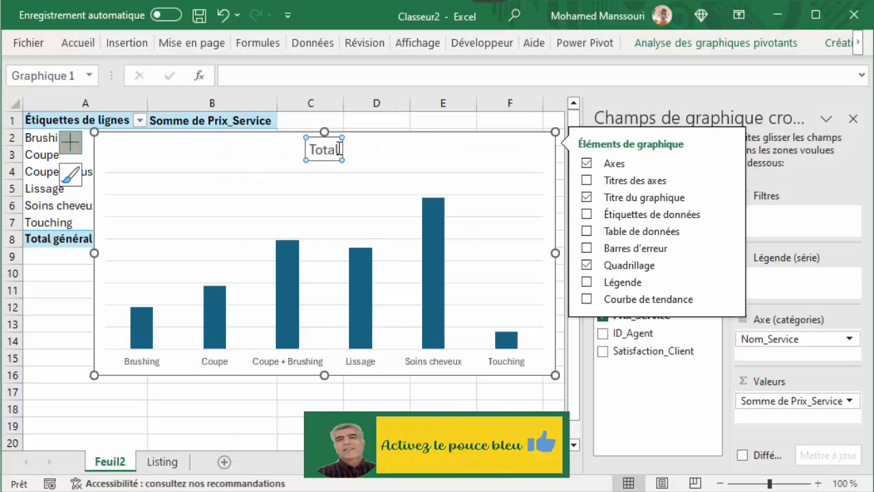
left_click(339, 149)
double_click(325, 149)
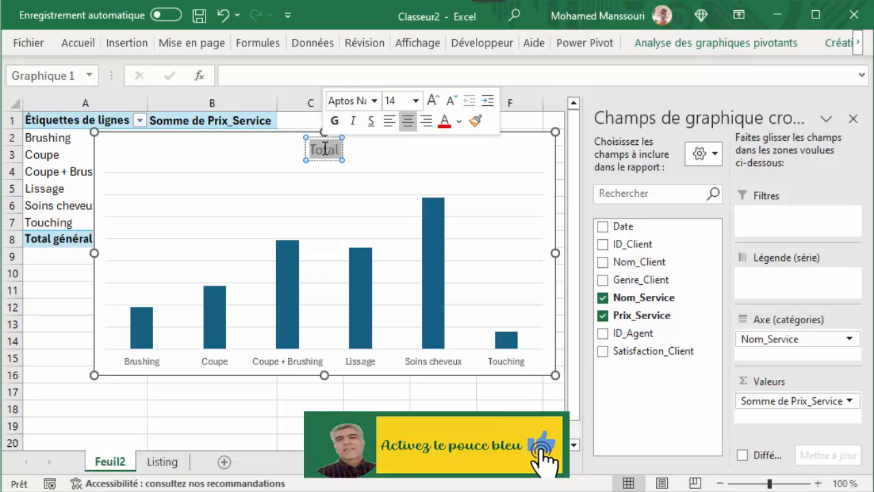
type("CA s")
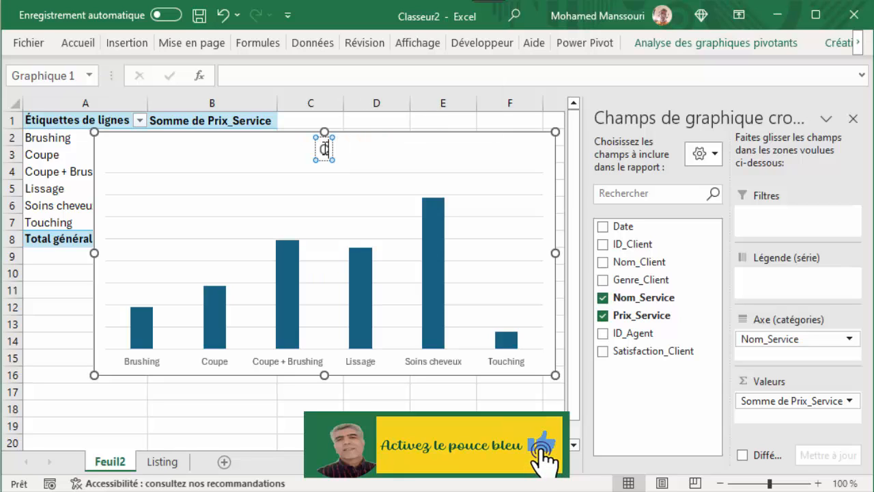
key("BackSpace")
key("BackSpace")
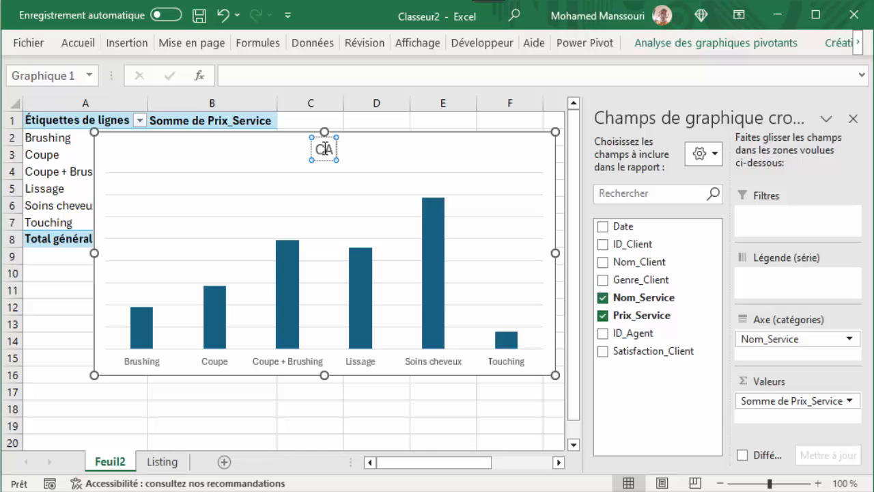
type("par s")
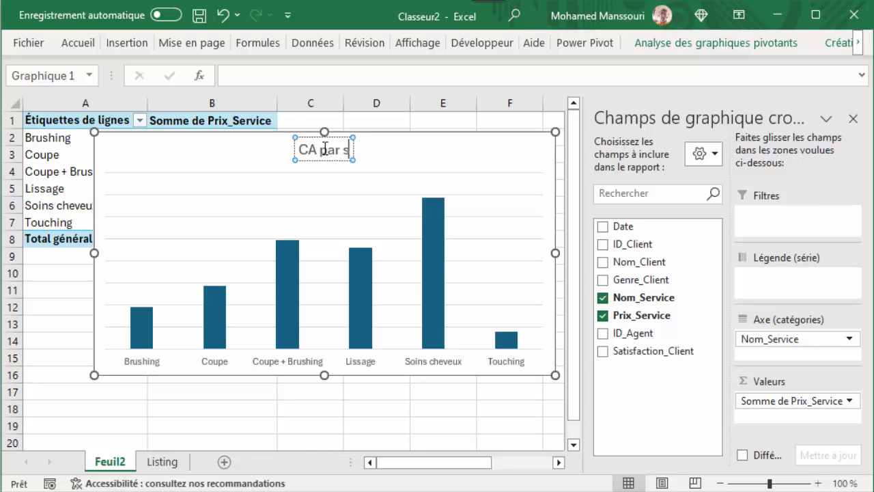
type("ervice")
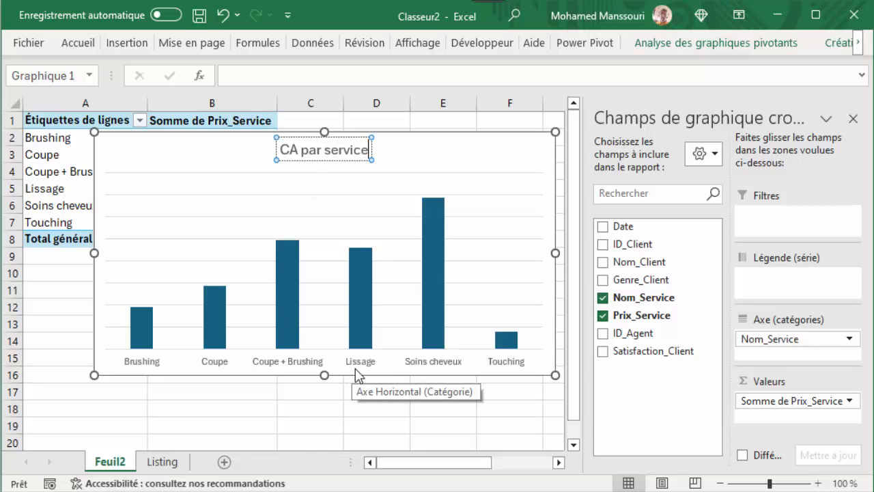
left_click(186, 161)
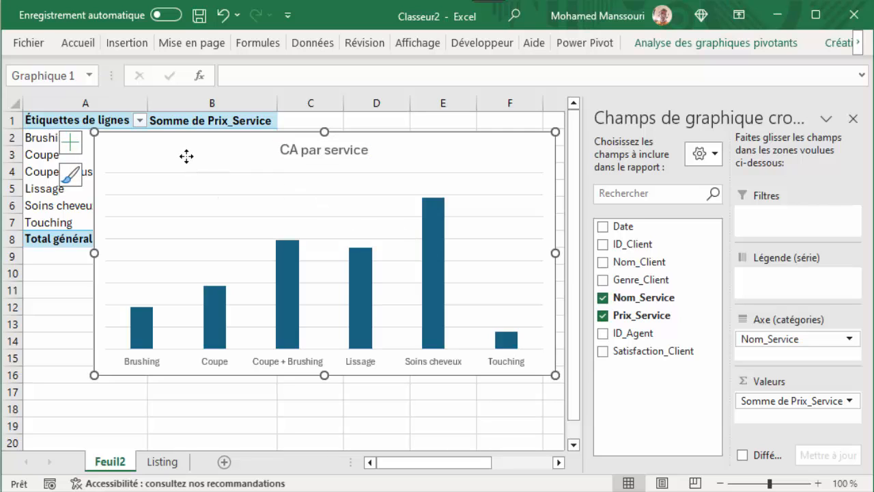
- Add a primary horizontal axis title to the pivot chart, without a vertical axis title
left_click(71, 142)
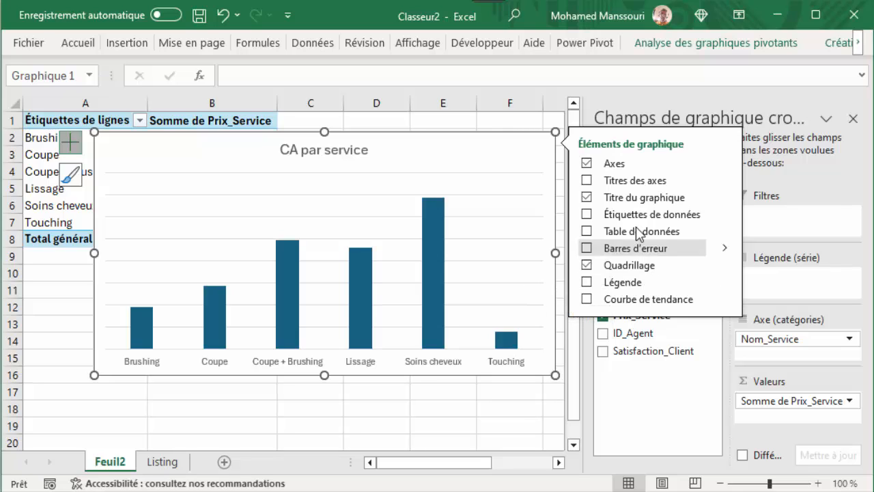
left_click(644, 181)
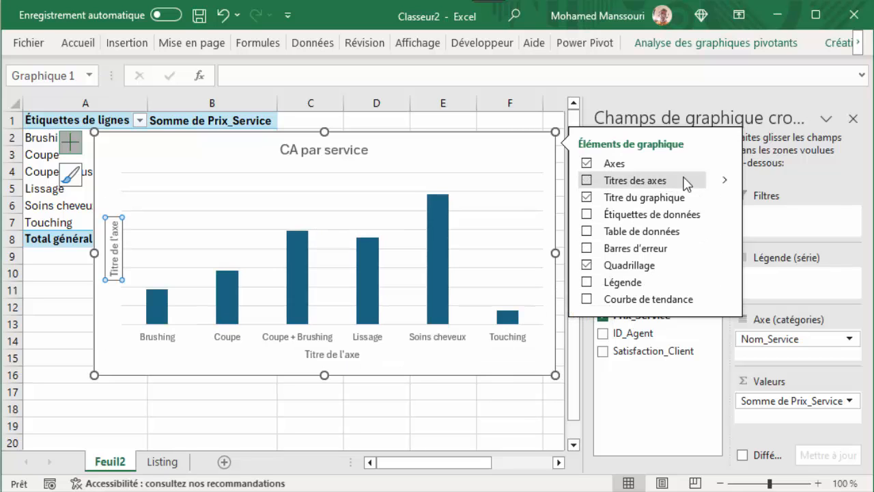
left_click(726, 180)
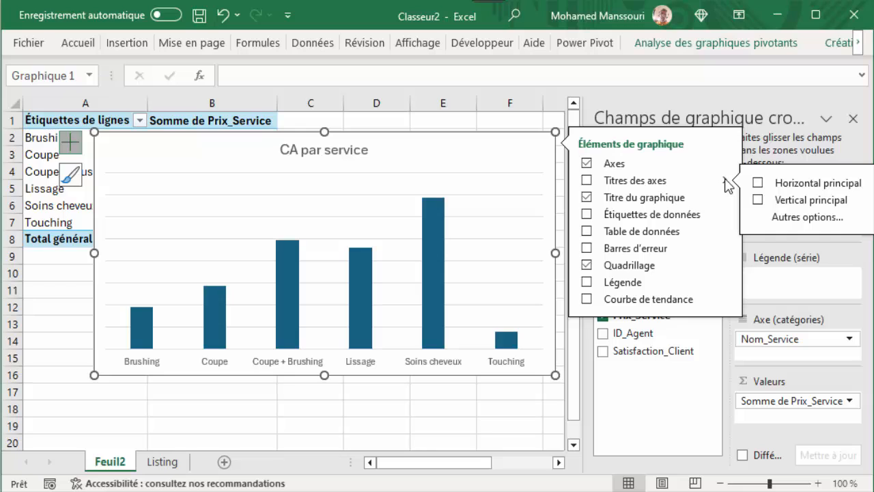
left_click(772, 184)
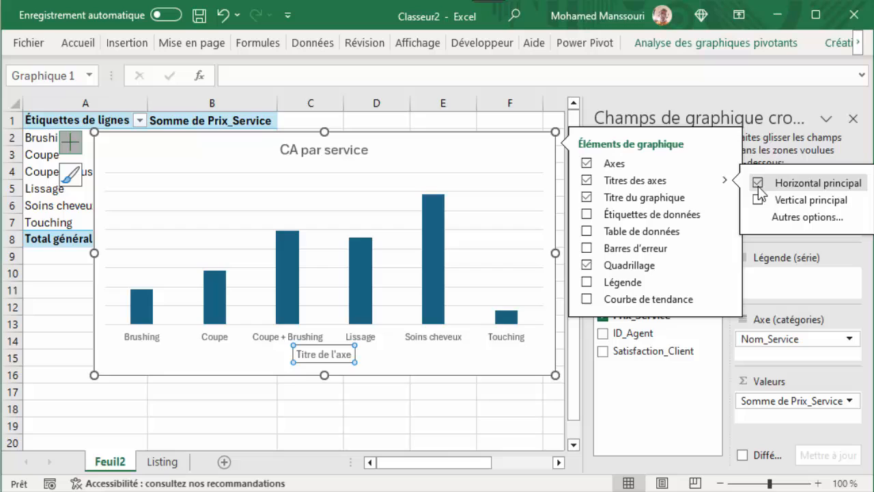
- Replace the horizontal axis title's placeholder text with "Les services"
left_click(344, 356)
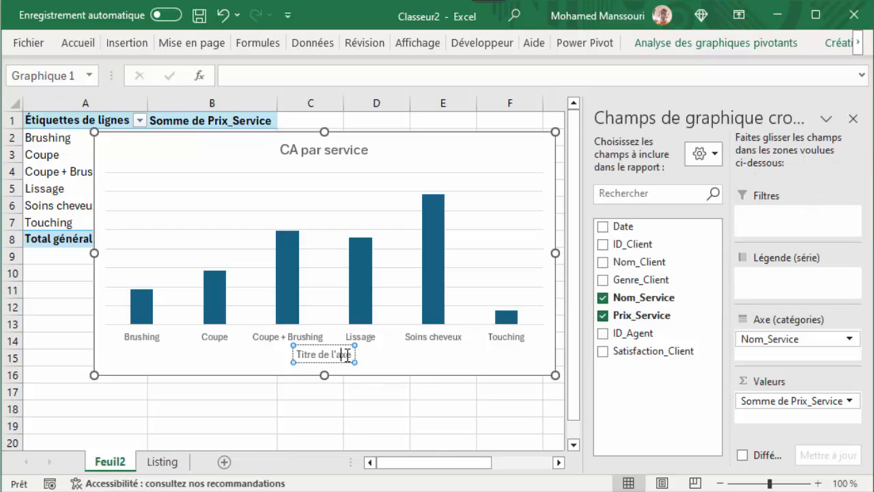
key("BackSpace")
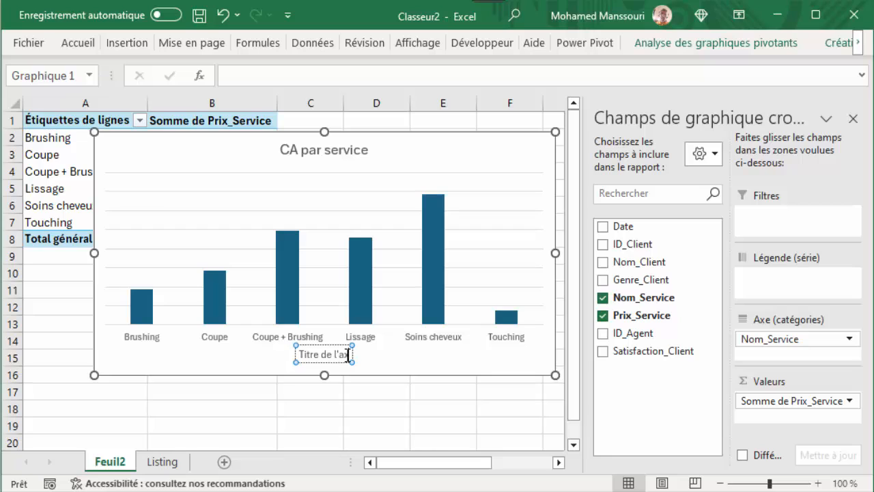
key("BackSpace")
key("BackSpace")
key("BackSpace")
key("BackSpace")
key("BackSpace")
key("BackSpace")
key("BackSpace")
key("BackSpace")
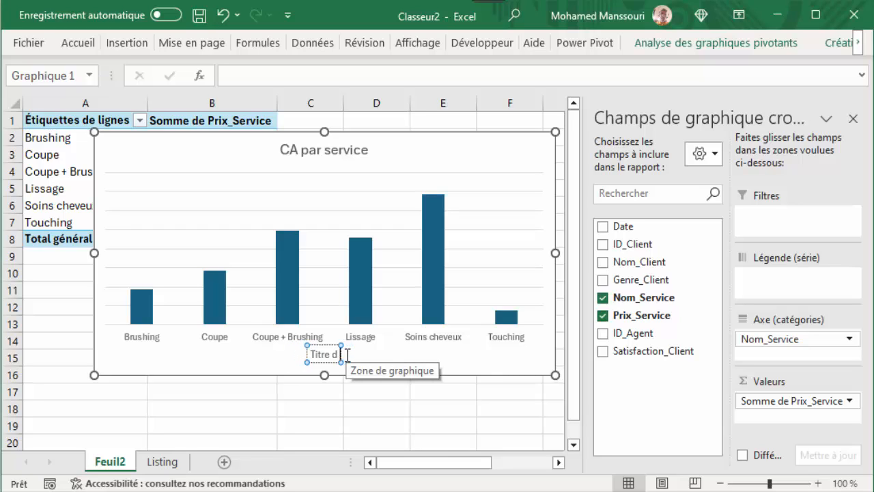
key("BackSpace")
key("BackSpace")
key("BackSpace")
key("BackSpace")
key("BackSpace")
type("Les services")
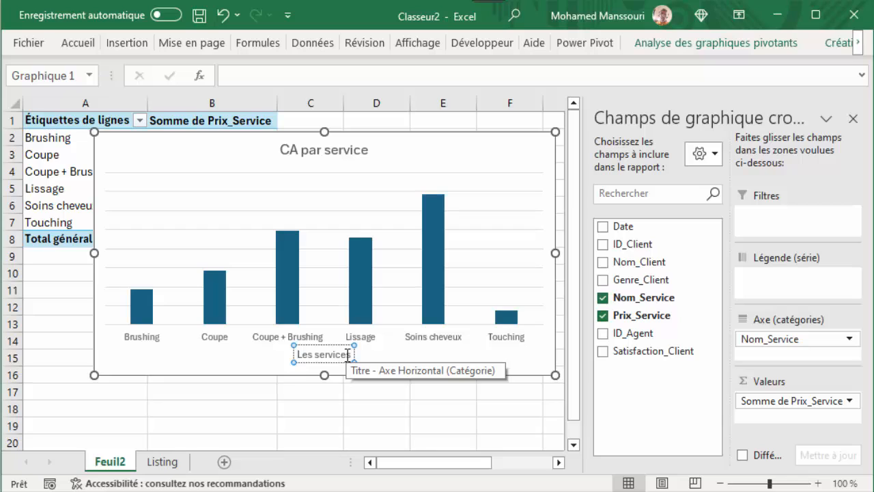
left_click(481, 161)
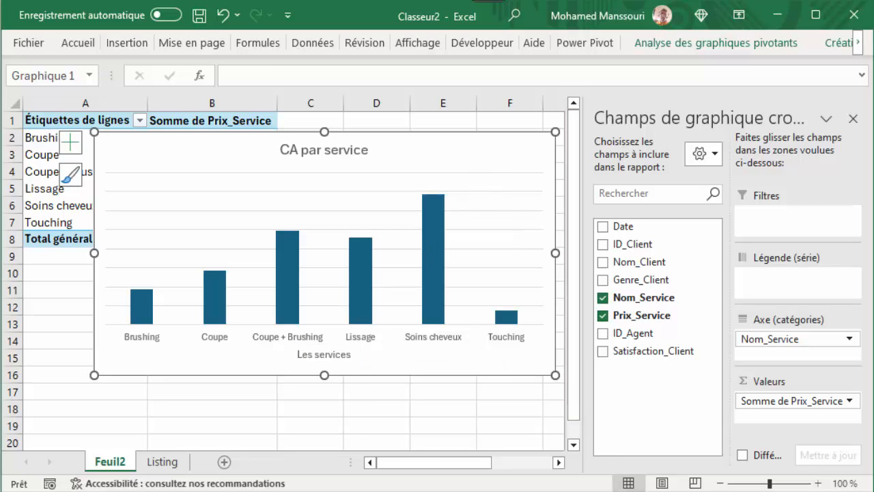
- Consult the exercise PDF for the required number format and set the Prix_Service value field to Comptabilité with 0 decimals and the € symbol
key("alt+Tab")
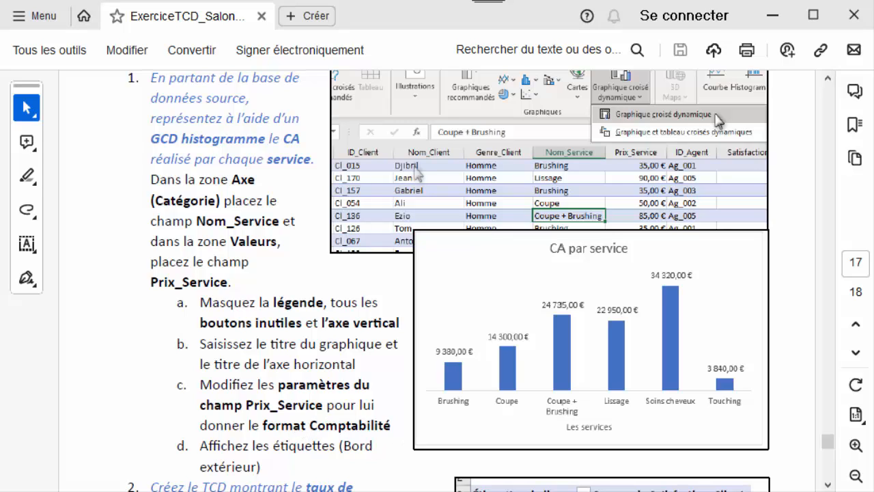
key("alt+Tab")
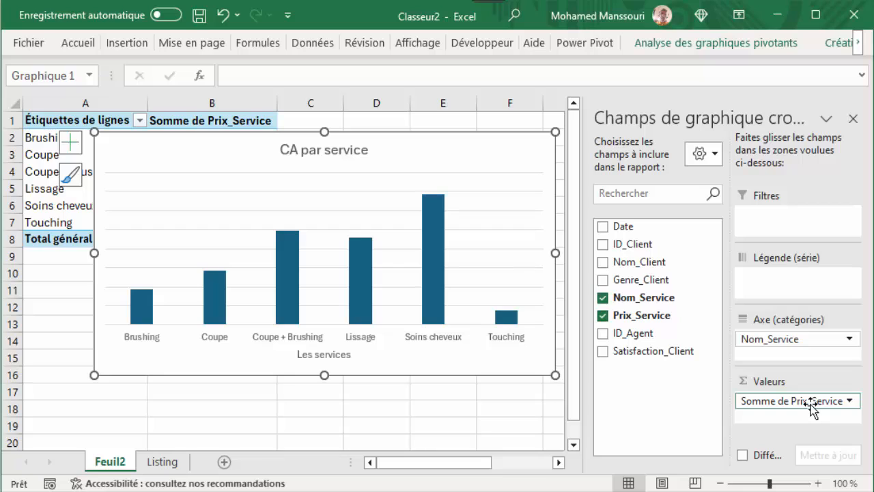
left_click(851, 402)
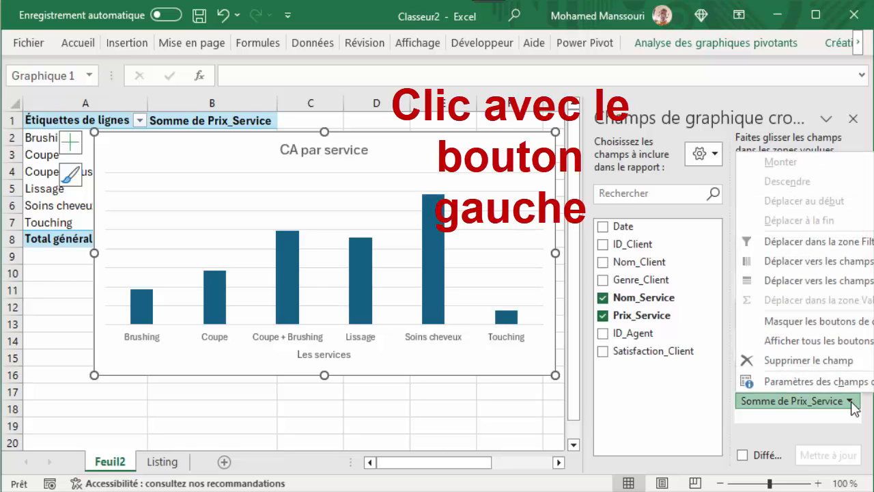
left_click(794, 382)
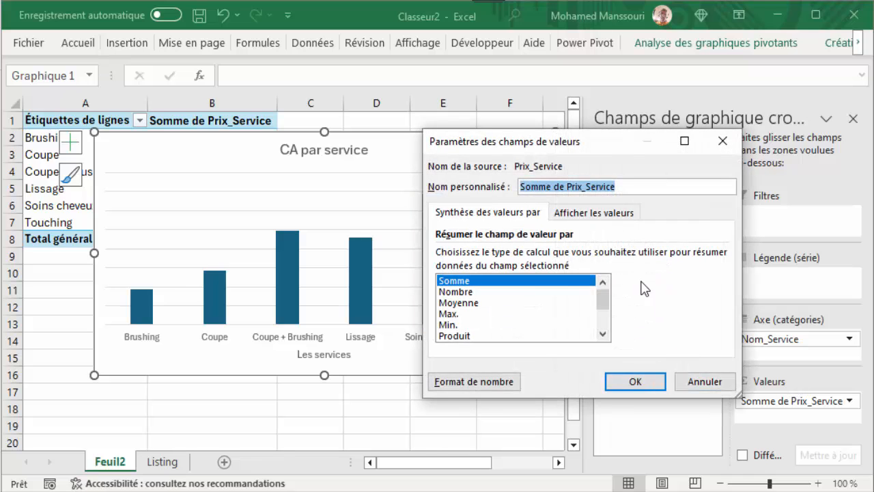
left_click_drag(621, 150, 496, 139)
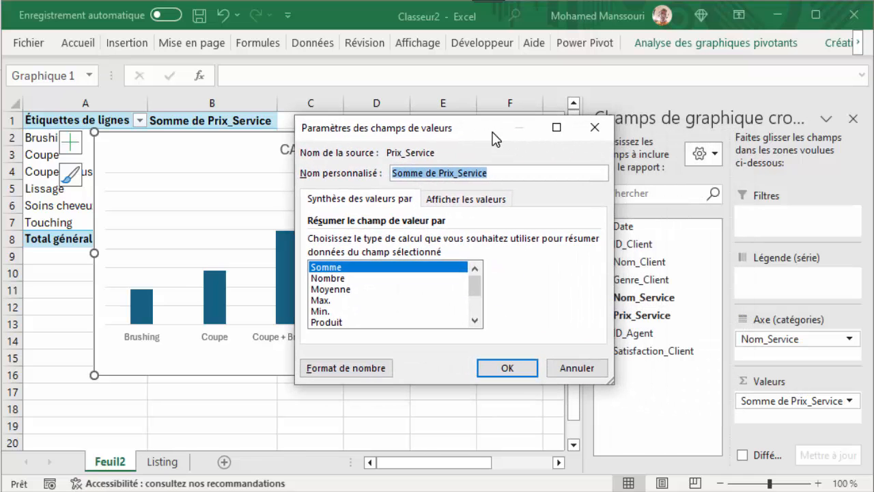
left_click(348, 369)
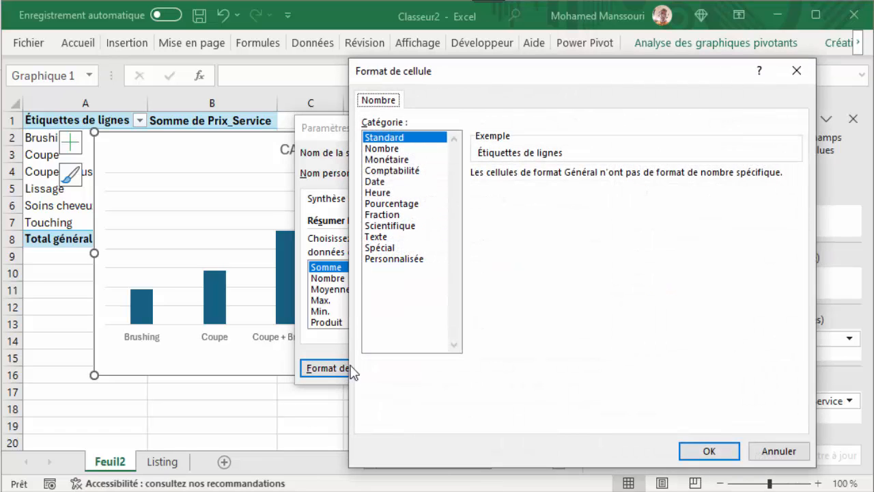
left_click(402, 172)
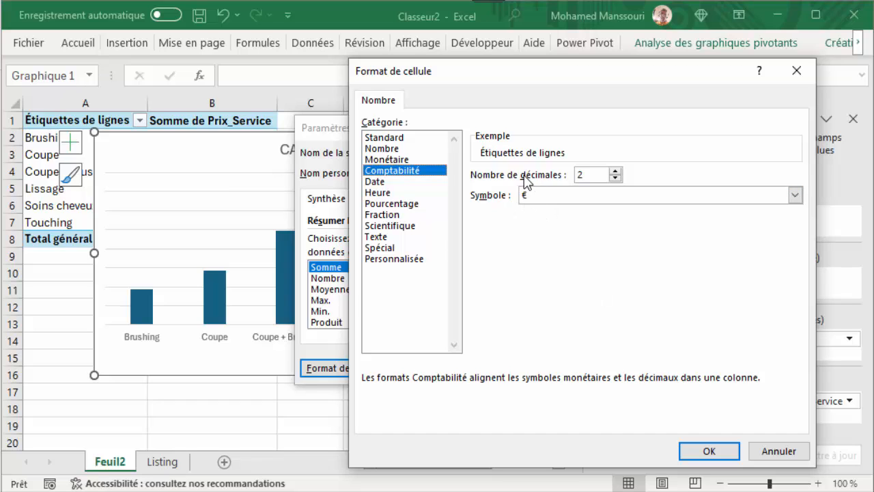
left_click(616, 178)
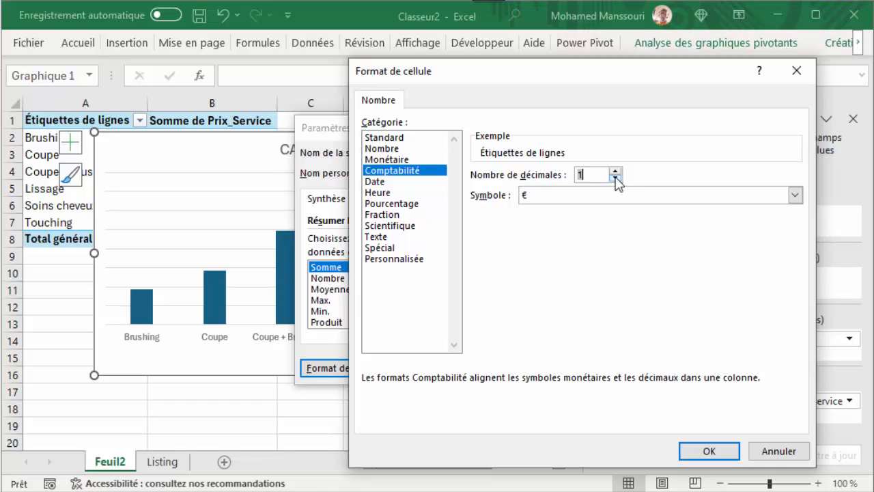
left_click(707, 451)
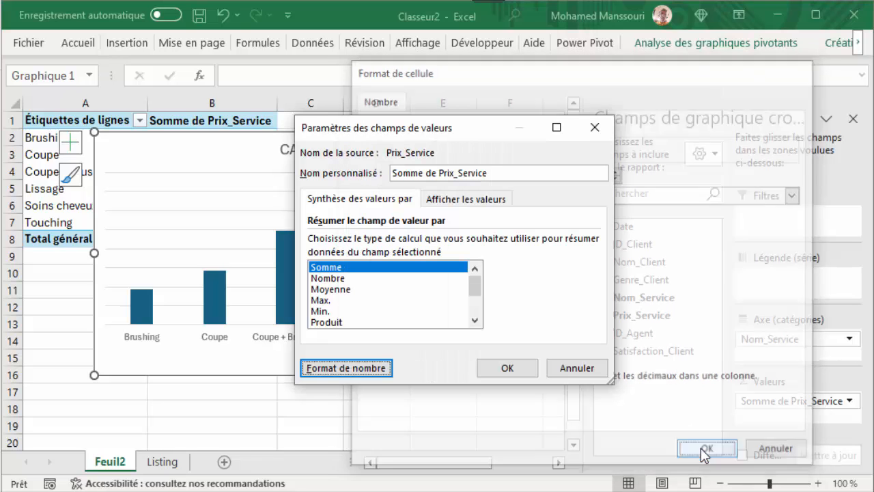
left_click(508, 368)
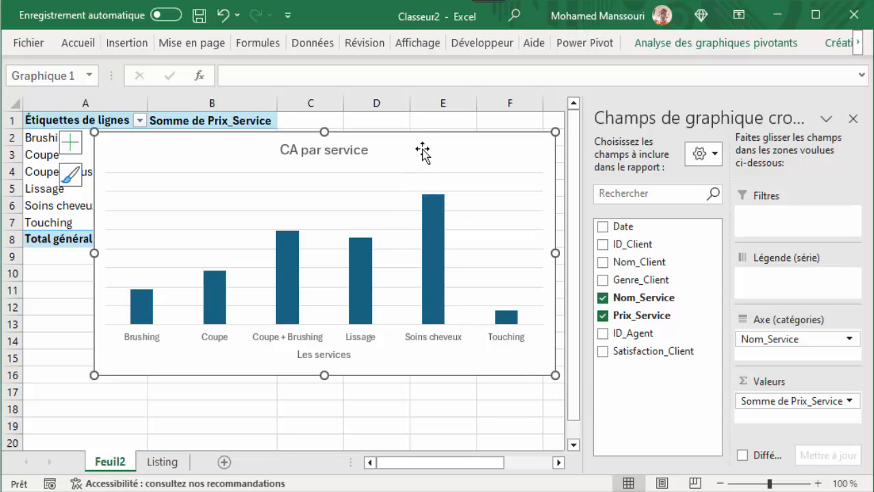
- Move the chart aside to check the pivot table's amounts, put it back over the table, and consult the exercise PDF for the data label requirement
left_click_drag(426, 147, 428, 205)
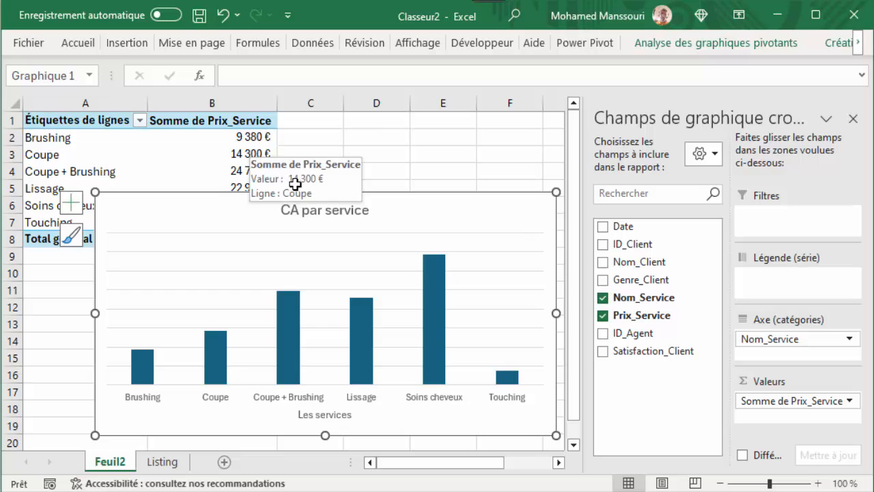
left_click_drag(392, 214, 390, 159)
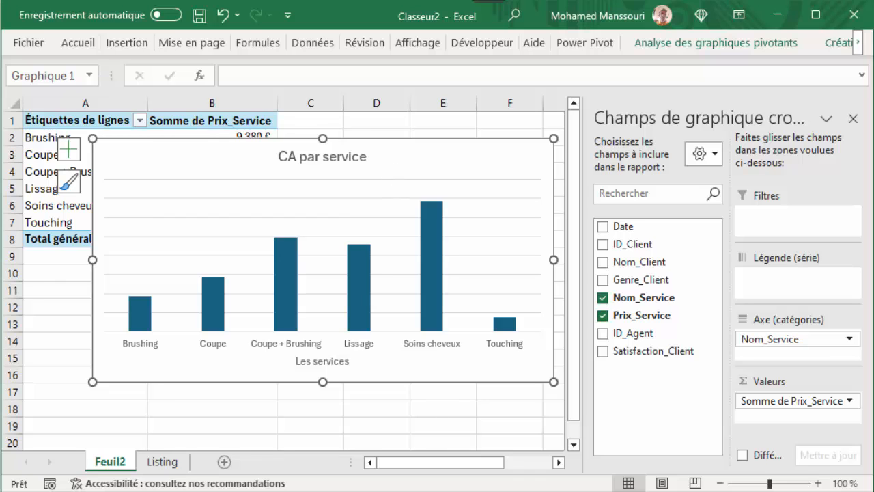
key("alt+Tab")
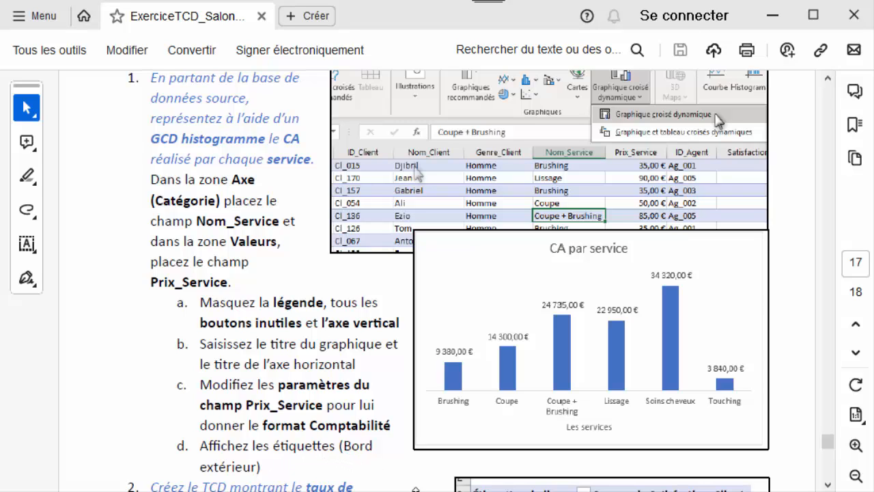
key("alt+Tab")
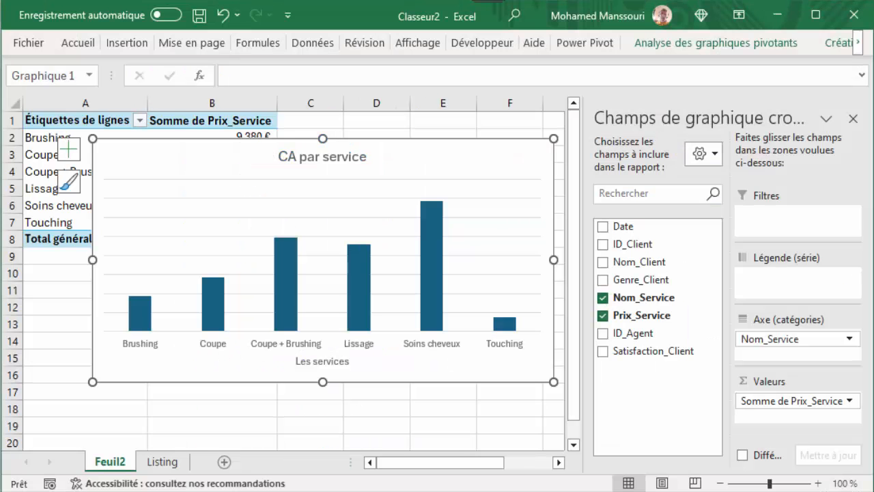
- Show data labels on the pivot chart's columns with the Bord extérieur position, and check the chart deselected before selecting it again
left_click(64, 158)
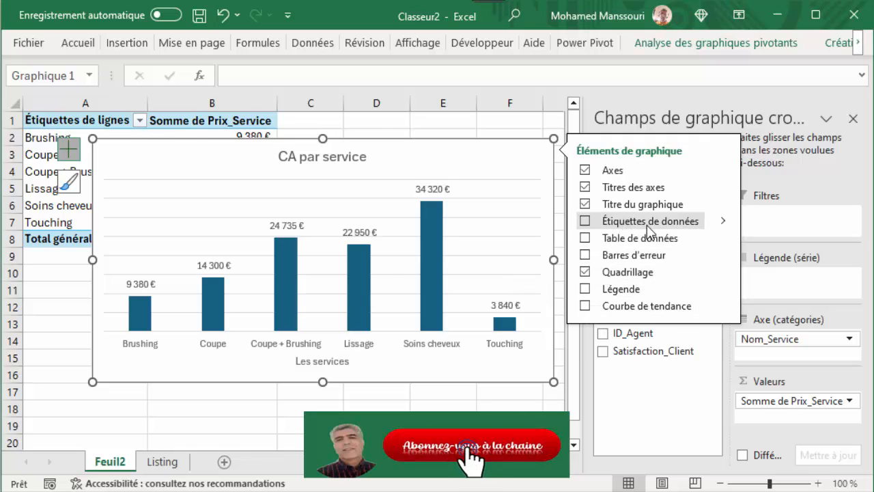
left_click(724, 222)
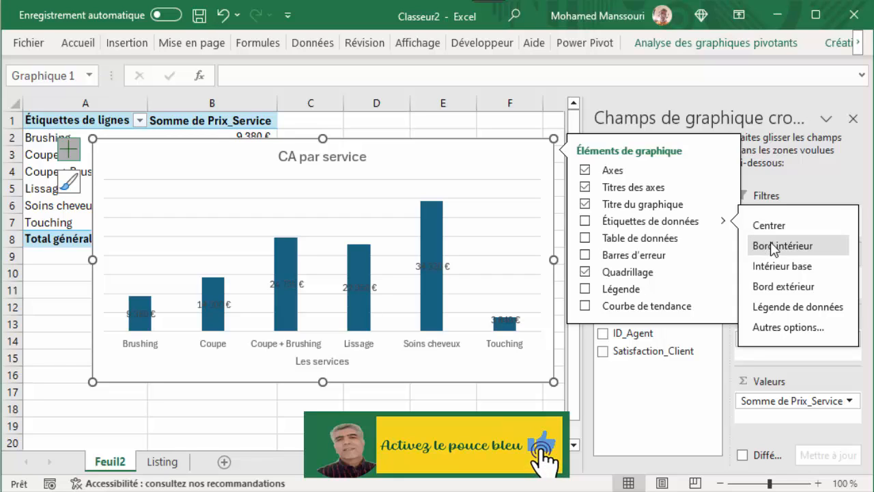
left_click(794, 289)
left_click(490, 430)
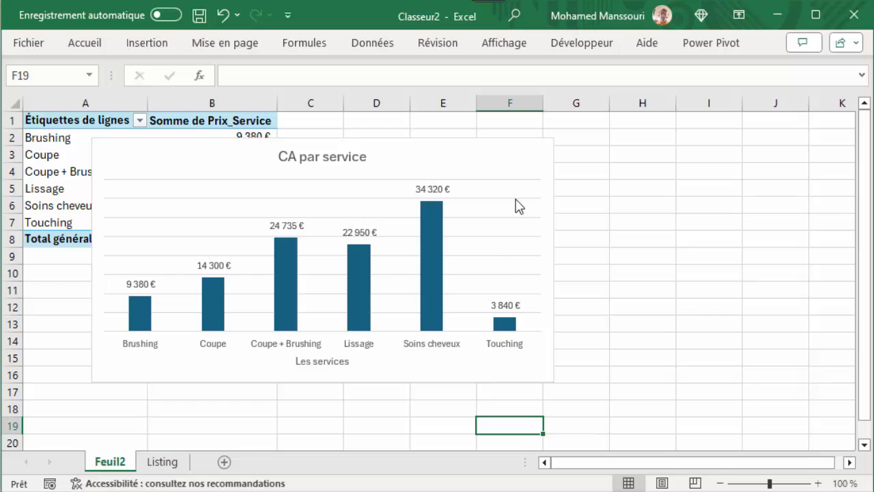
left_click(510, 159)
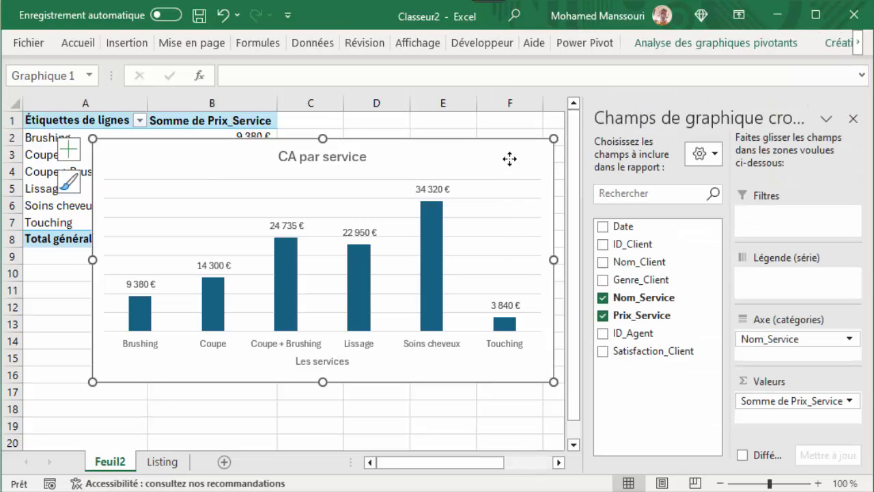